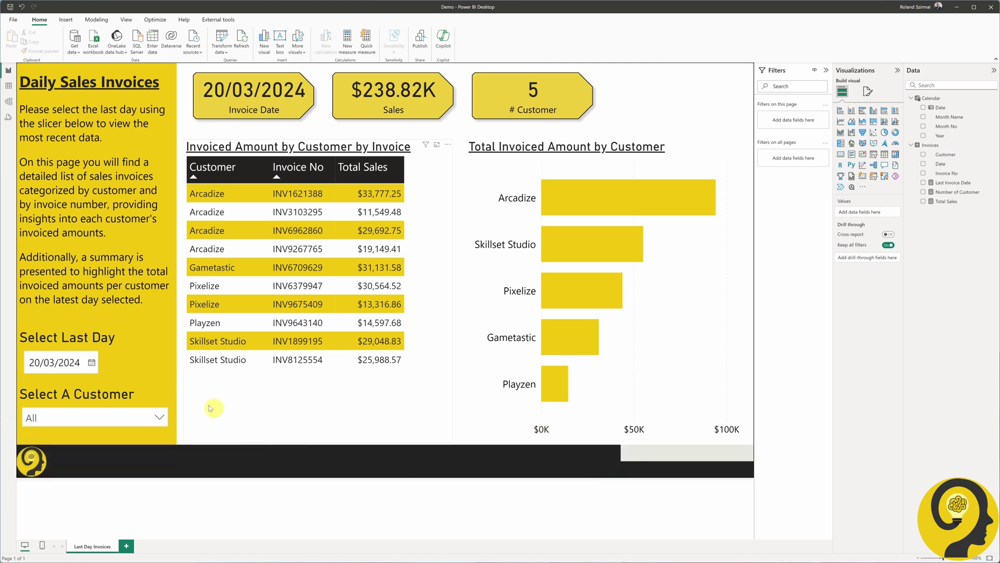
- Select the Select Last Day date slicer and show its style settings in the Format pane
{"action": "left_click", "coordinate": [113, 363]}
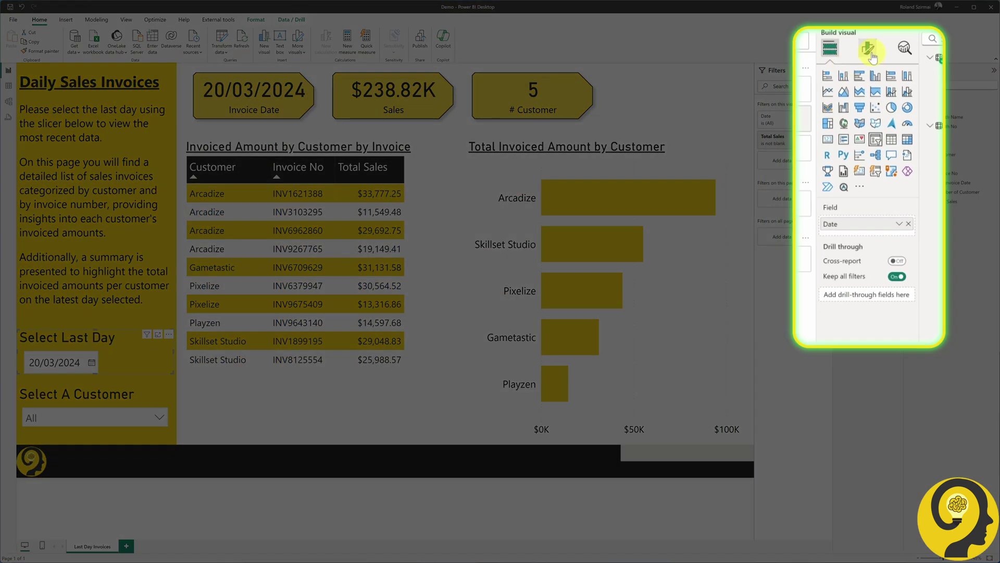
{"action": "left_click", "coordinate": [871, 53]}
{"action": "left_click", "coordinate": [855, 127]}
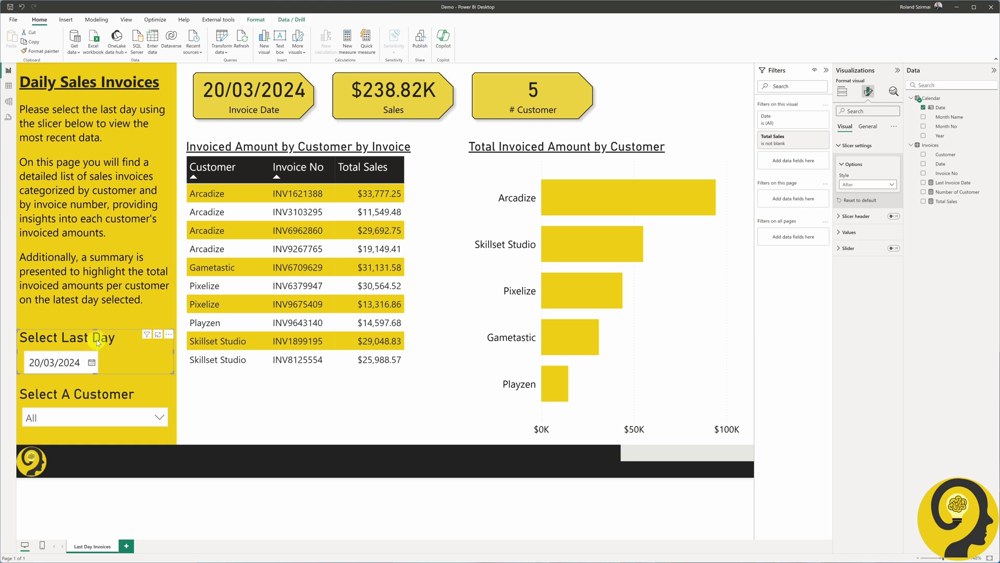
- Widen the slicer to a date range, try start 19/03/2024, then restore the single 20/03/2024 box
{"action": "left_click_drag", "start_coordinate": [95, 334], "coordinate": [96, 301]}
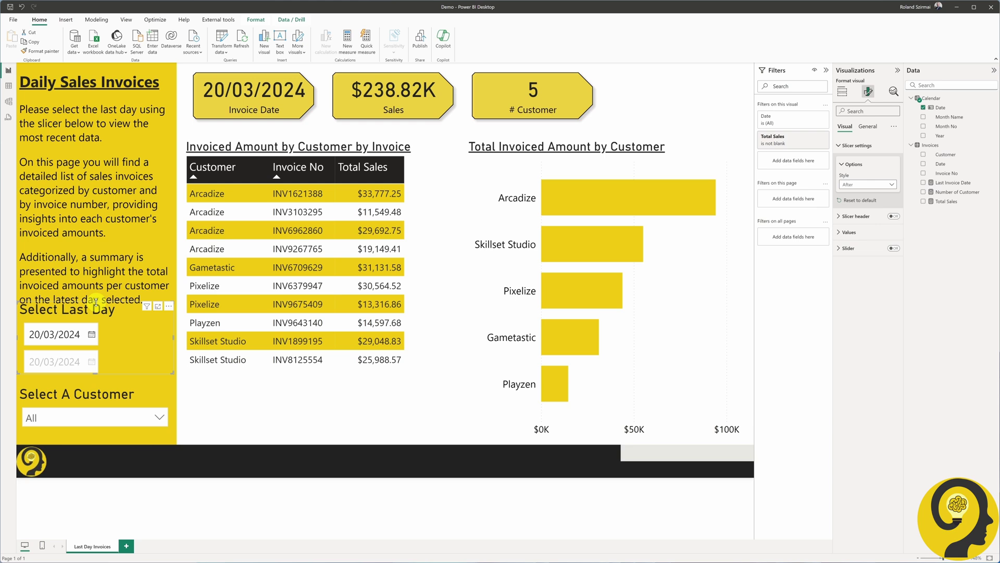
{"action": "left_click", "coordinate": [91, 334]}
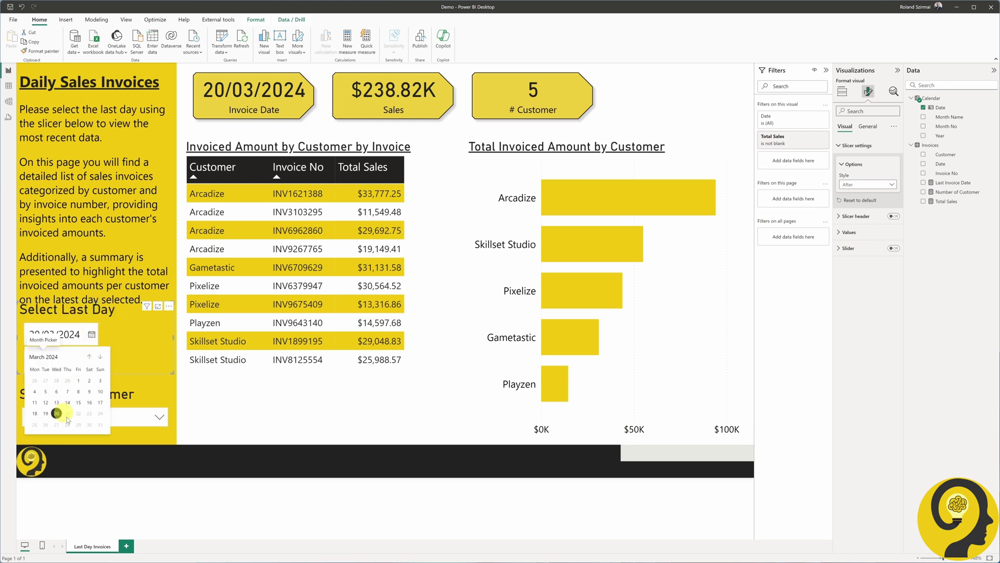
{"action": "left_click", "coordinate": [45, 414]}
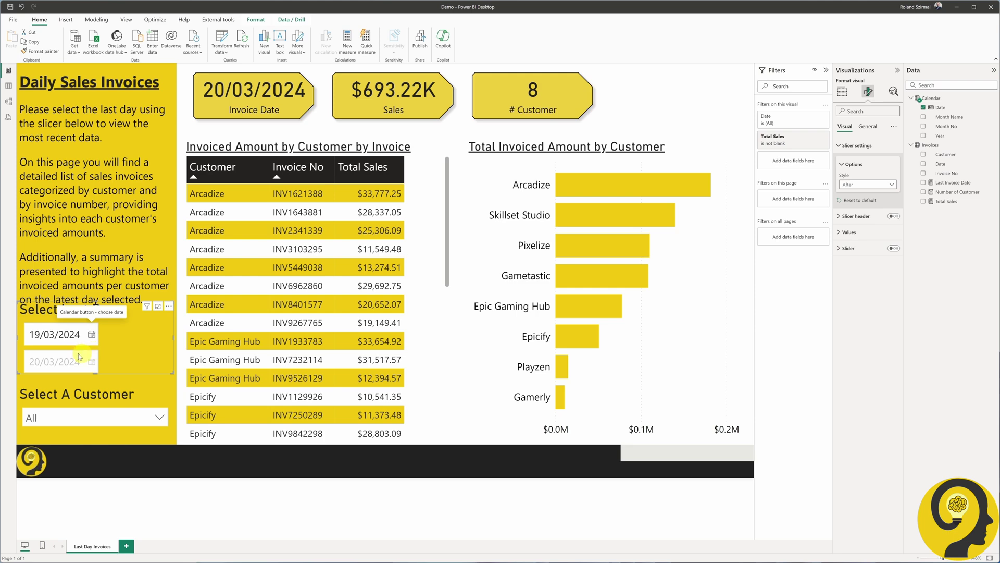
{"action": "scroll", "coordinate": [357, 280], "scroll_direction": "down", "scroll_amount": 6}
{"action": "scroll", "coordinate": [357, 280], "scroll_direction": "up", "scroll_amount": 6}
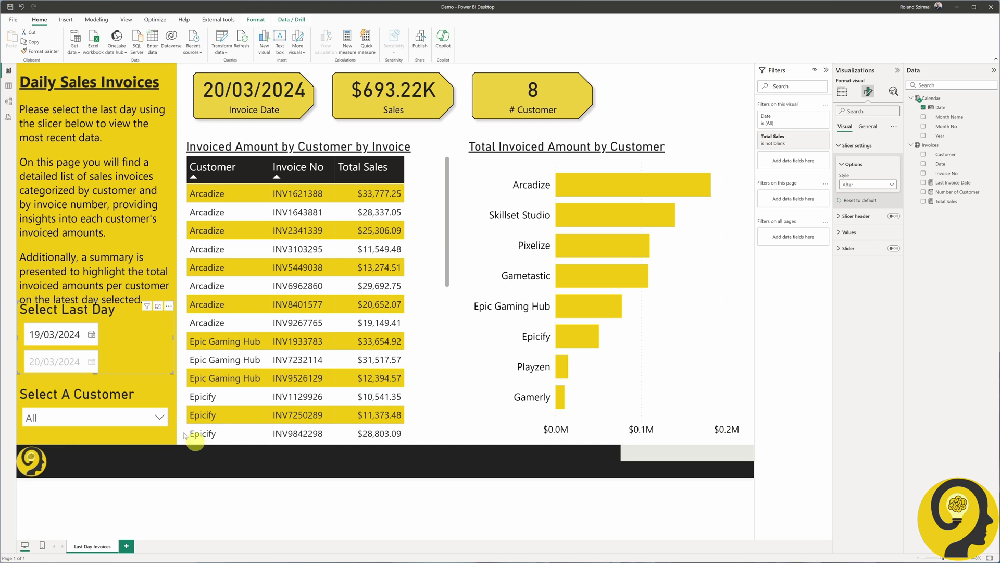
{"action": "left_click", "coordinate": [94, 344]}
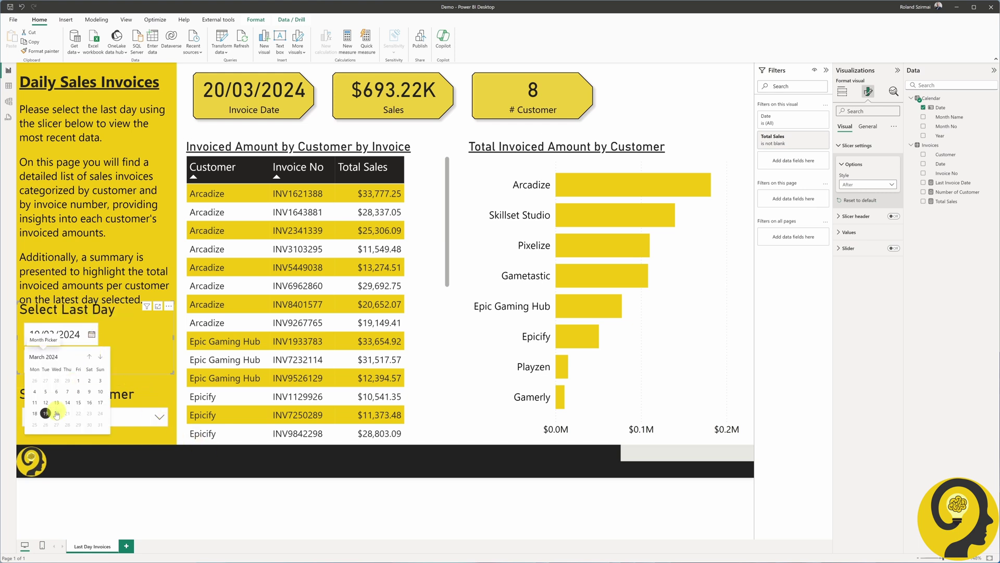
{"action": "left_click", "coordinate": [47, 412]}
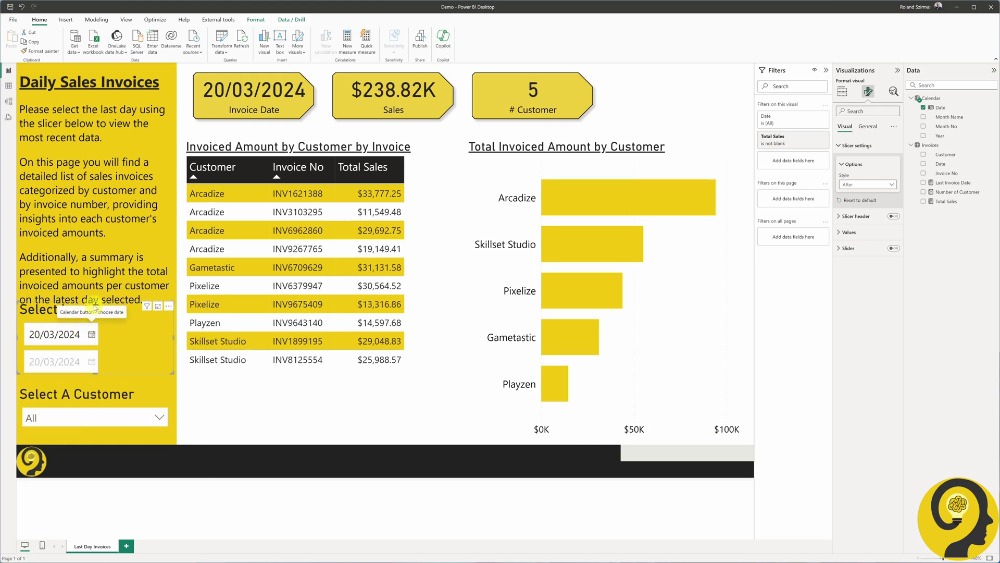
{"action": "left_click_drag", "start_coordinate": [91, 303], "coordinate": [91, 327]}
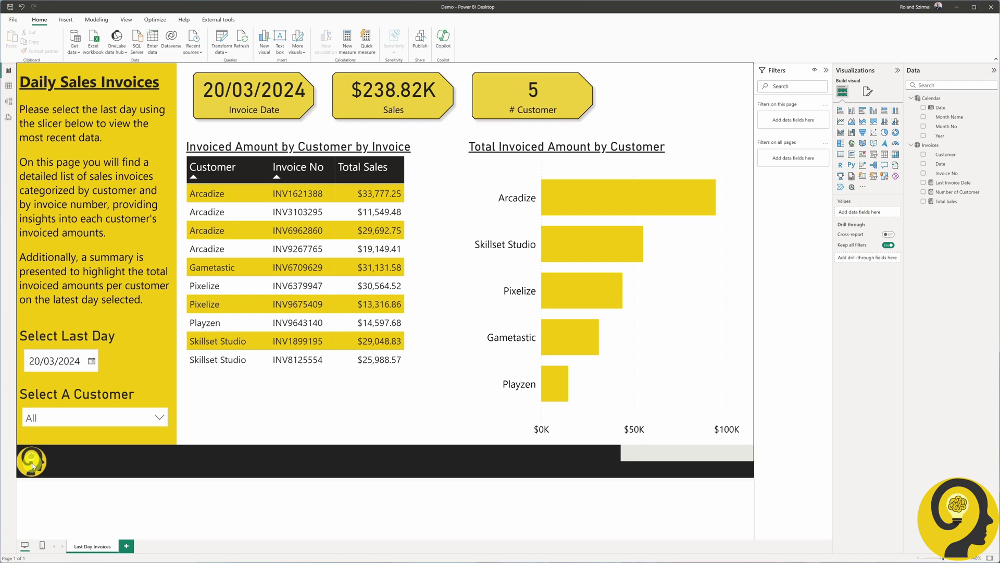
- Duplicate the Last Day Invoices page and name the copy 'Last Day Invoices - Solution Manual'
{"action": "right_click", "coordinate": [91, 546]}
{"action": "left_click", "coordinate": [112, 500]}
{"action": "double_click", "coordinate": [159, 546]}
{"action": "type", "text": "Last Day Invoices - S"}
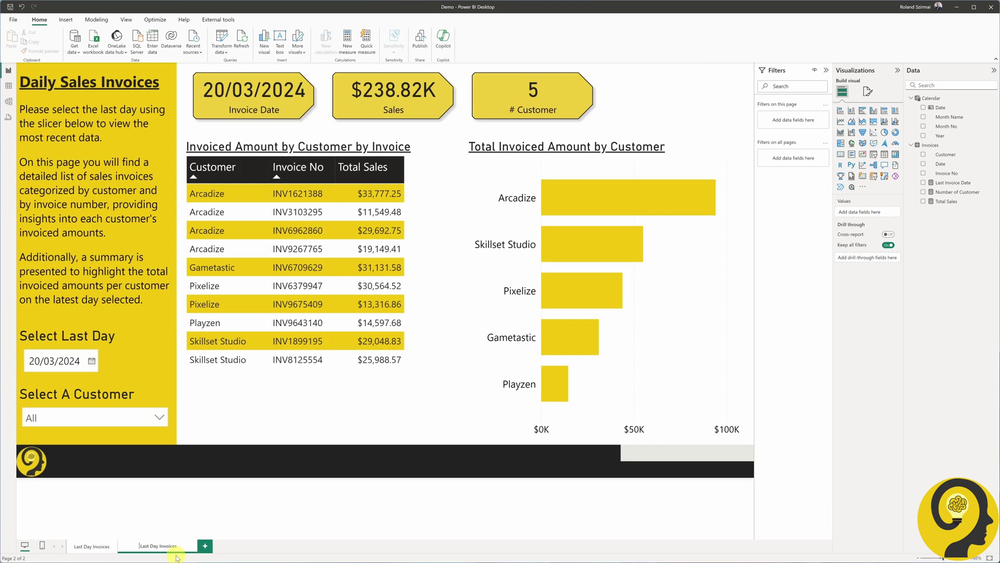
{"action": "type", "text": "olution Manual"}
{"action": "key", "text": "Return"}
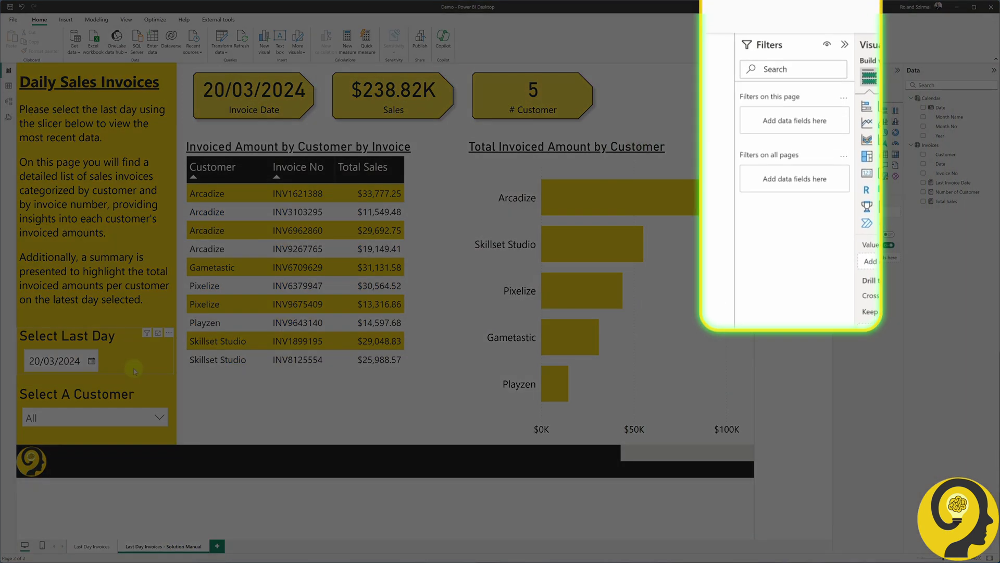
- Replace the date slicer with a single-selection Date page filter set to 20/03/2024
{"action": "left_click", "coordinate": [169, 333]}
{"action": "left_click", "coordinate": [186, 358]}
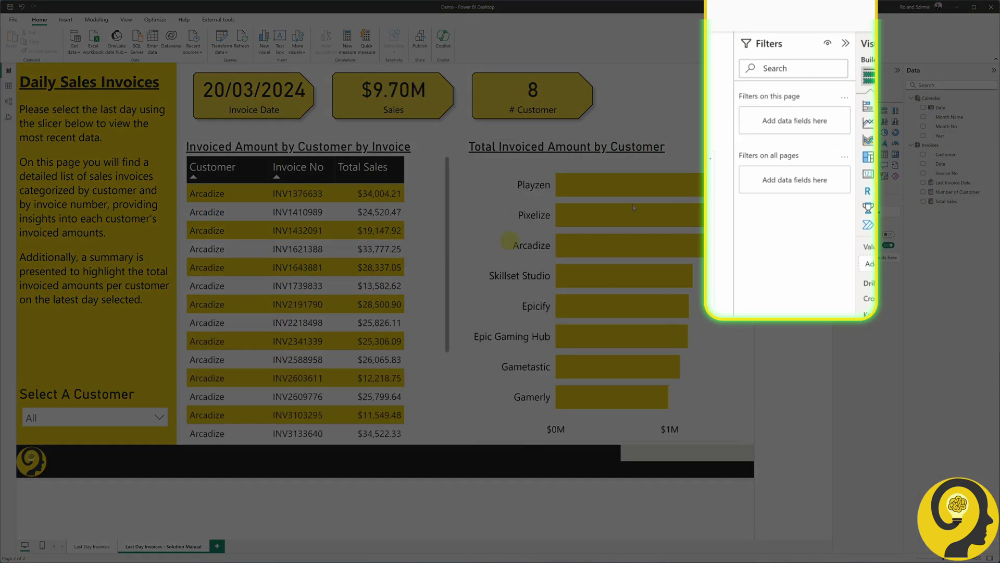
{"action": "left_click_drag", "start_coordinate": [949, 167], "coordinate": [793, 124]}
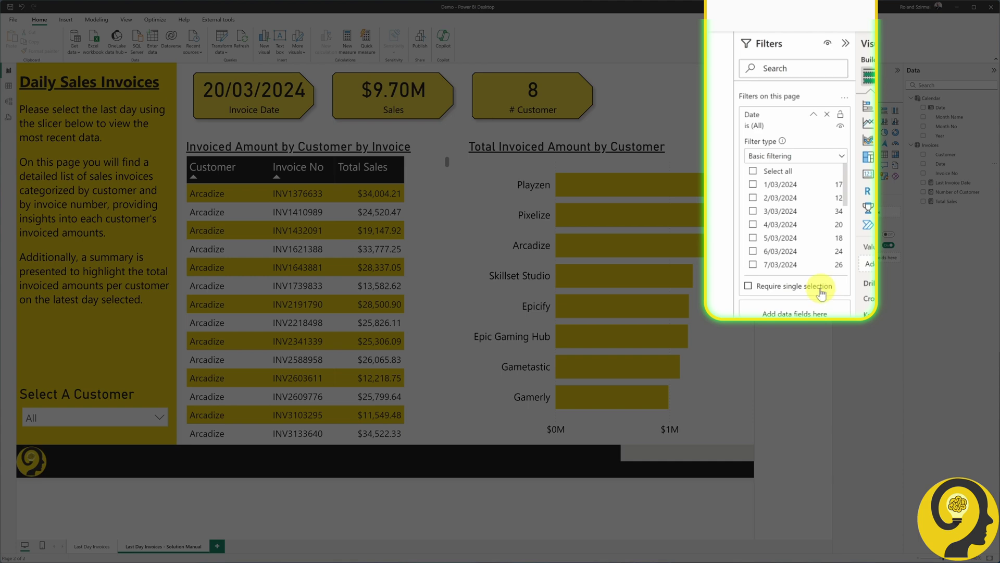
{"action": "left_click", "coordinate": [822, 286]}
{"action": "scroll", "coordinate": [814, 240], "scroll_direction": "down", "scroll_amount": 4}
{"action": "left_click", "coordinate": [797, 235]}
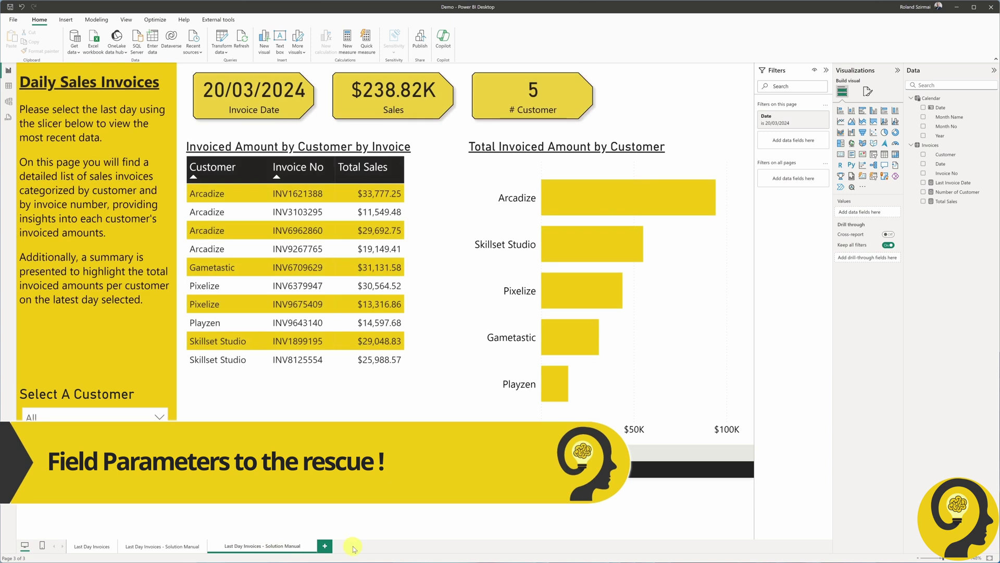
- Name the third page 'Last Day Invoices - Field Parameters' and select the Last Invoice Date measure
{"action": "type", "text": "Last Day Invoices - Field Parameters"}
{"action": "key", "text": "Return"}
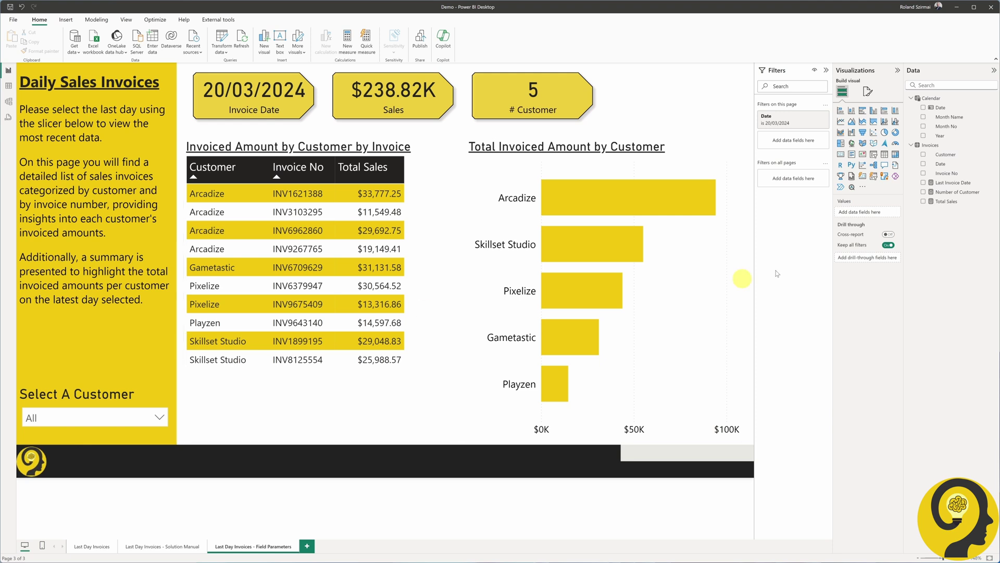
{"action": "left_click", "coordinate": [953, 183]}
- Review the Last Invoice Date DAX, then remove the Date page filter so all dates show
{"action": "scroll", "coordinate": [230, 80], "scroll_direction": "up", "scroll_amount": 3}
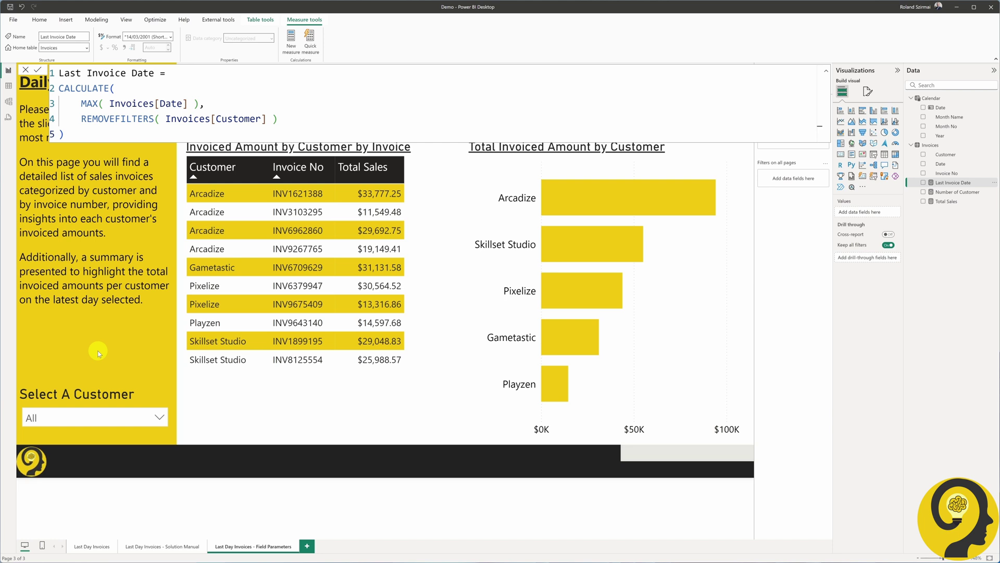
{"action": "mouse_move", "coordinate": [134, 390]}
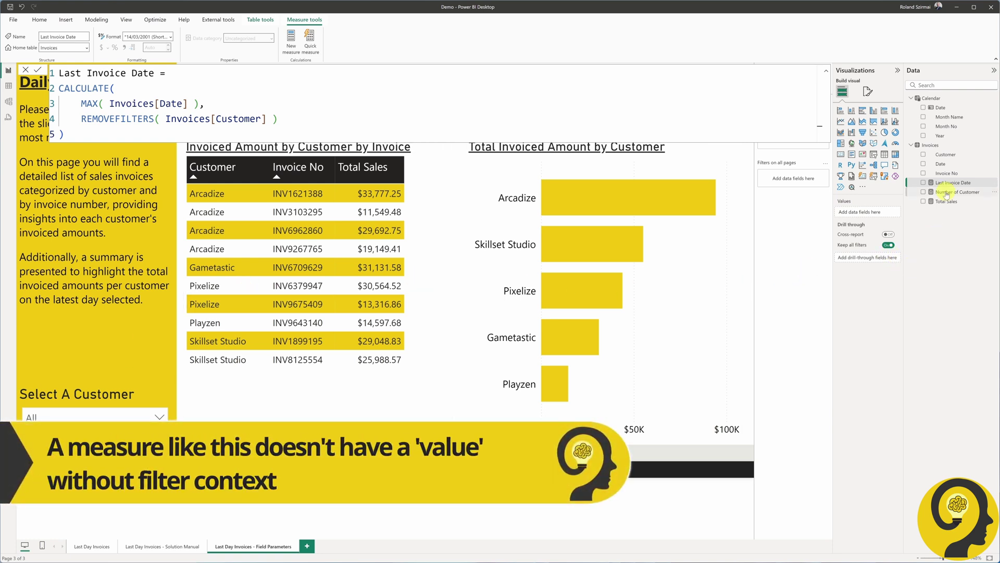
{"action": "left_click", "coordinate": [746, 251]}
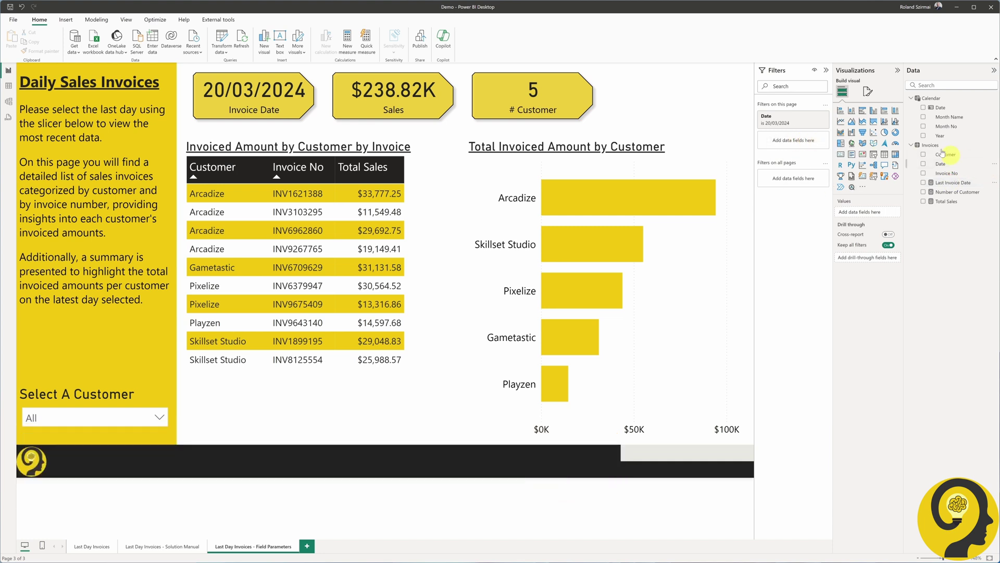
{"action": "left_click", "coordinate": [815, 120]}
{"action": "left_click_drag", "start_coordinate": [963, 183], "coordinate": [766, 117]}
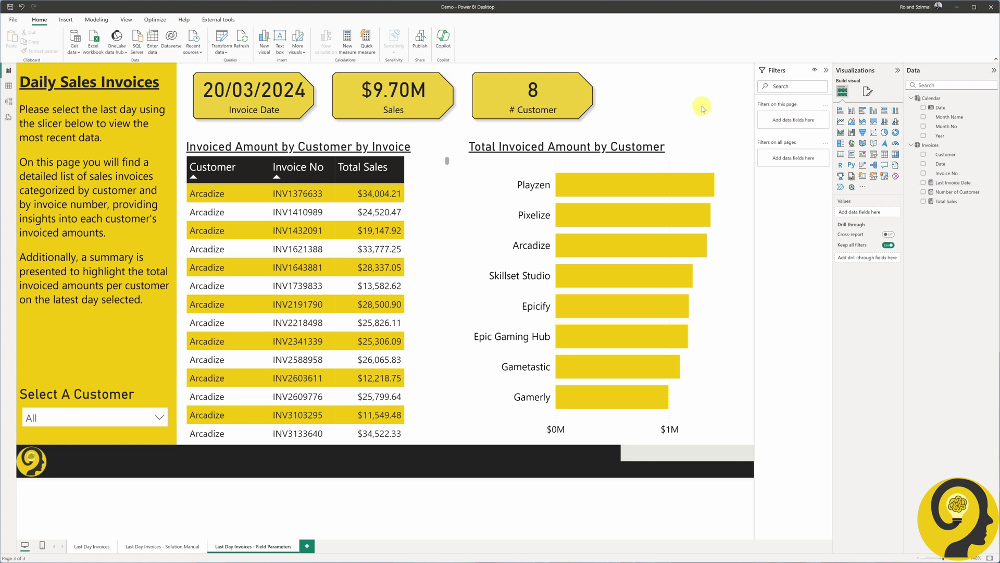
- Create a fields parameter named TimeFrame containing Last Invoice Date, with its slicer
{"action": "left_click", "coordinate": [97, 19]}
{"action": "left_click", "coordinate": [157, 42]}
{"action": "left_click", "coordinate": [159, 78]}
{"action": "left_click_drag", "start_coordinate": [457, 157], "coordinate": [411, 129]}
{"action": "double_click", "coordinate": [388, 208]}
{"action": "type", "text": "TimeFrame"}
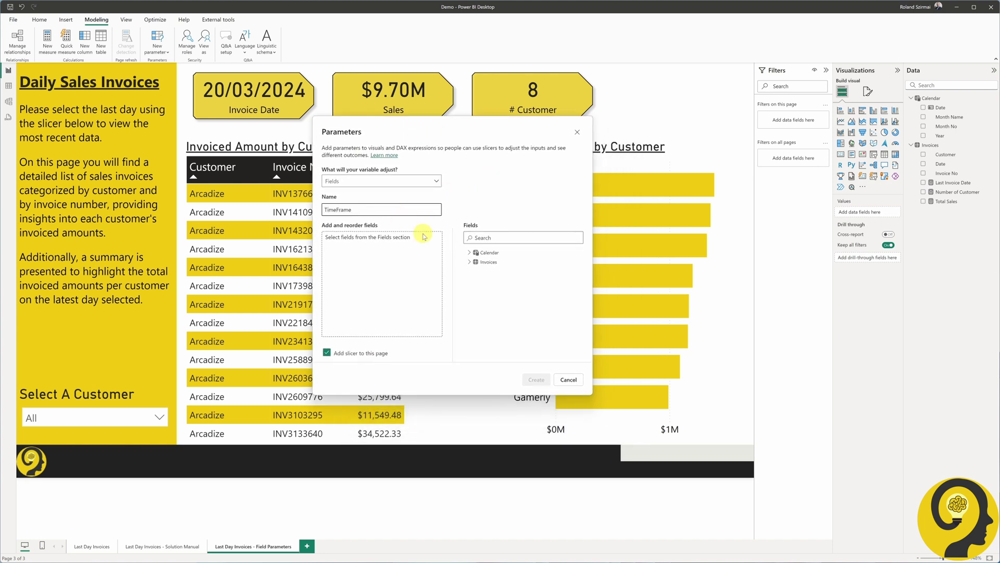
{"action": "left_click", "coordinate": [469, 261]}
{"action": "left_click", "coordinate": [482, 298]}
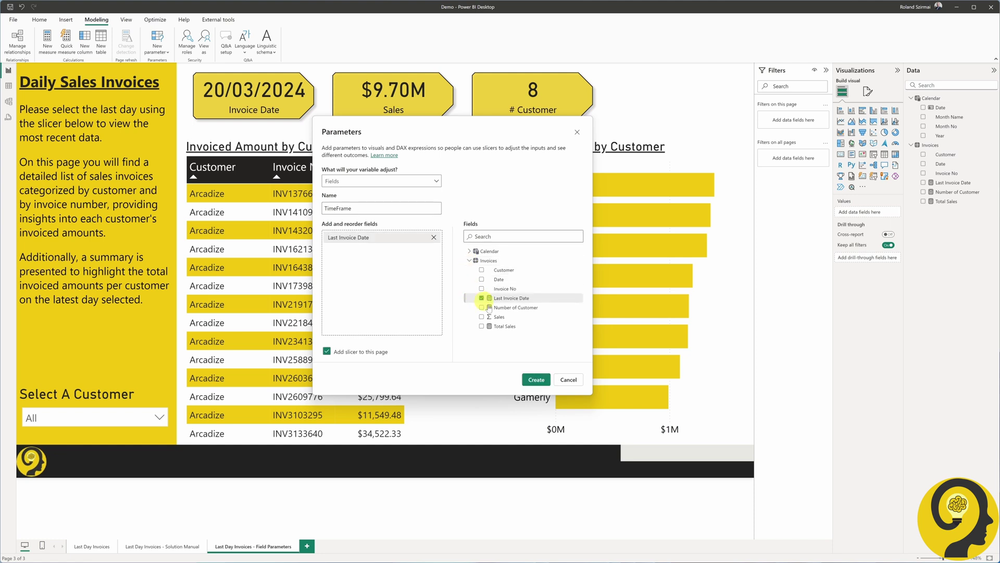
{"action": "left_click", "coordinate": [536, 380]}
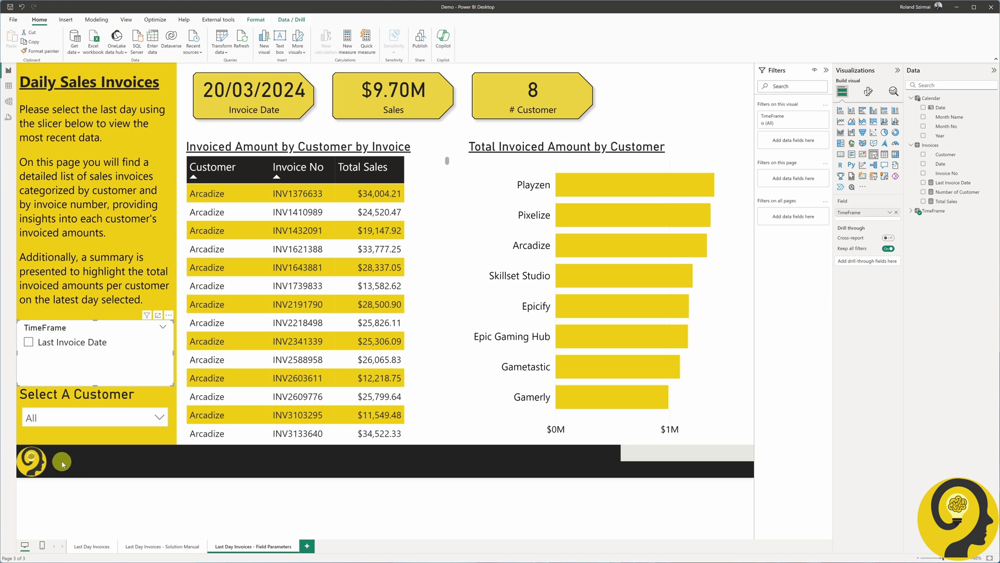
- Tick Last Invoice Date in the TimeFrame slicer, then start relating TimeFrame Fields to Calendar in Model view
{"action": "left_click", "coordinate": [28, 342]}
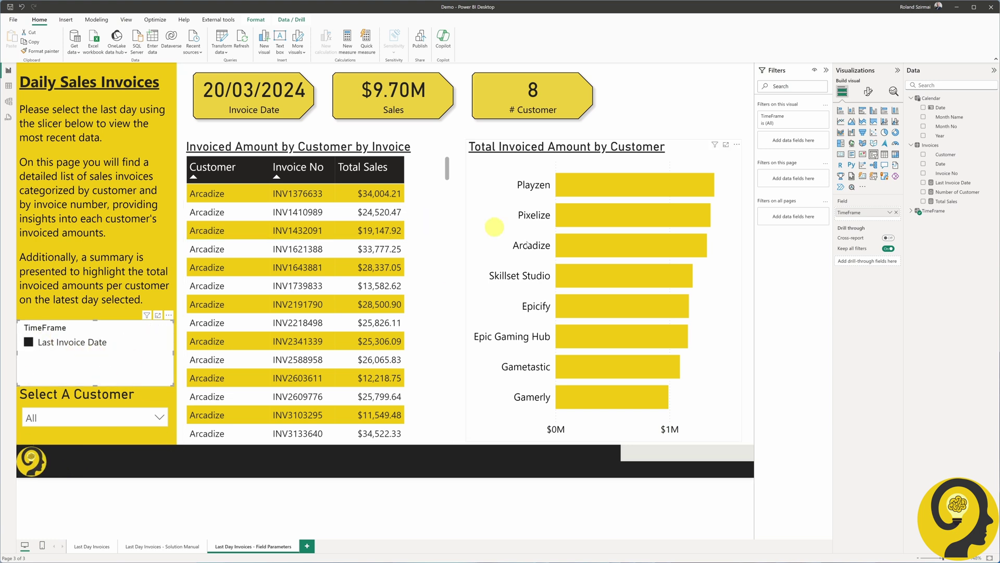
{"action": "left_click", "coordinate": [65, 462]}
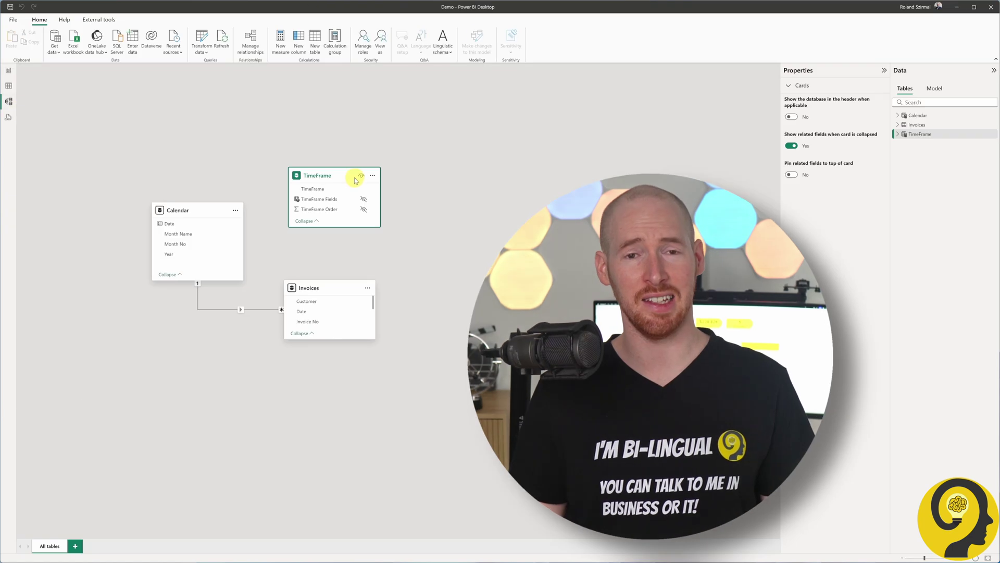
{"action": "left_click_drag", "start_coordinate": [356, 180], "coordinate": [165, 223]}
{"action": "left_click", "coordinate": [96, 160]}
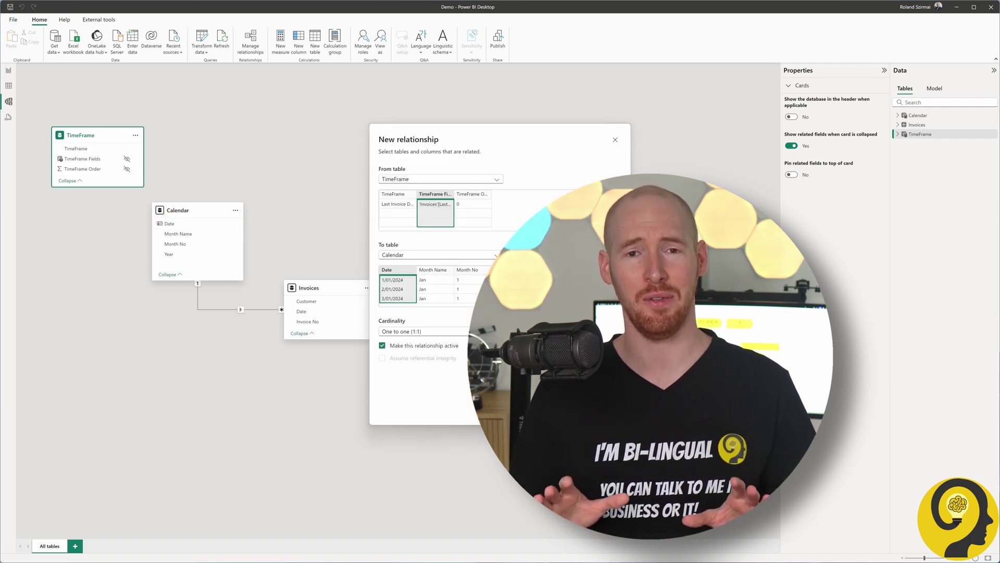
- Confirm the one-to-one TimeFrame Fields–Calendar Date relationship and return to Report view
{"action": "key", "text": "Return"}
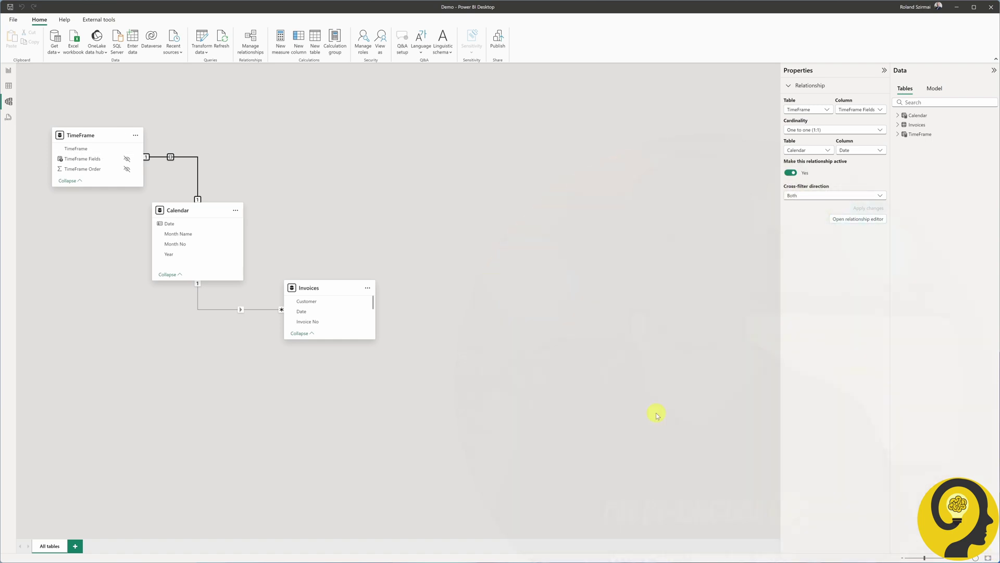
{"action": "left_click", "coordinate": [9, 70]}
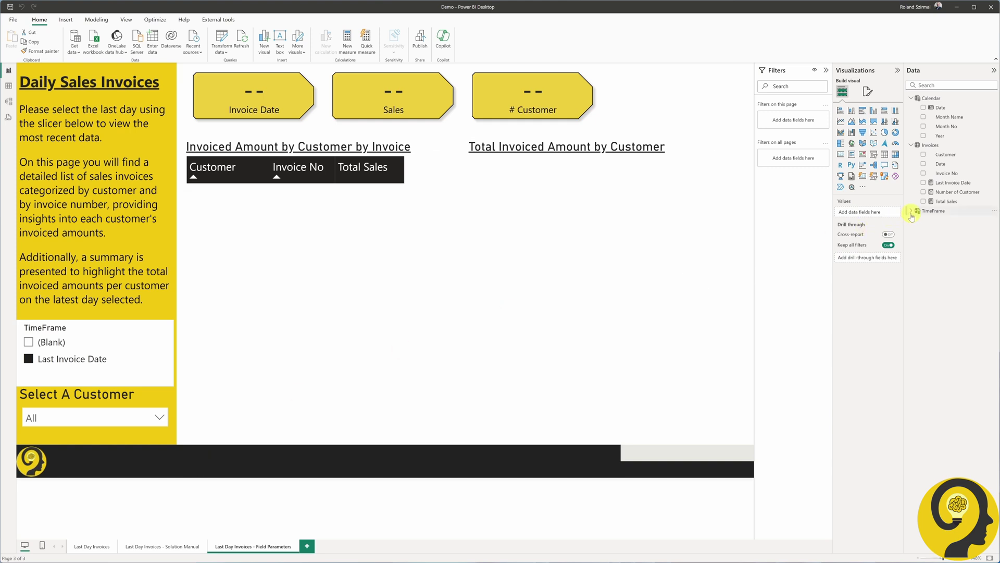
- Remove NAMEOF( and its closing bracket from the TimeFrame formula, commit, and check Table view
{"action": "left_click", "coordinate": [932, 210]}
{"action": "left_click", "coordinate": [243, 88]}
{"action": "key", "text": "BackSpace"}
{"action": "key", "text": "BackSpace"}
{"action": "key", "text": "BackSpace"}
{"action": "key", "text": "BackSpace"}
{"action": "key", "text": "BackSpace"}
{"action": "key", "text": "BackSpace"}
{"action": "key", "text": "BackSpace"}
{"action": "left_click", "coordinate": [380, 89]}
{"action": "key", "text": "BackSpace"}
{"action": "left_click", "coordinate": [403, 102]}
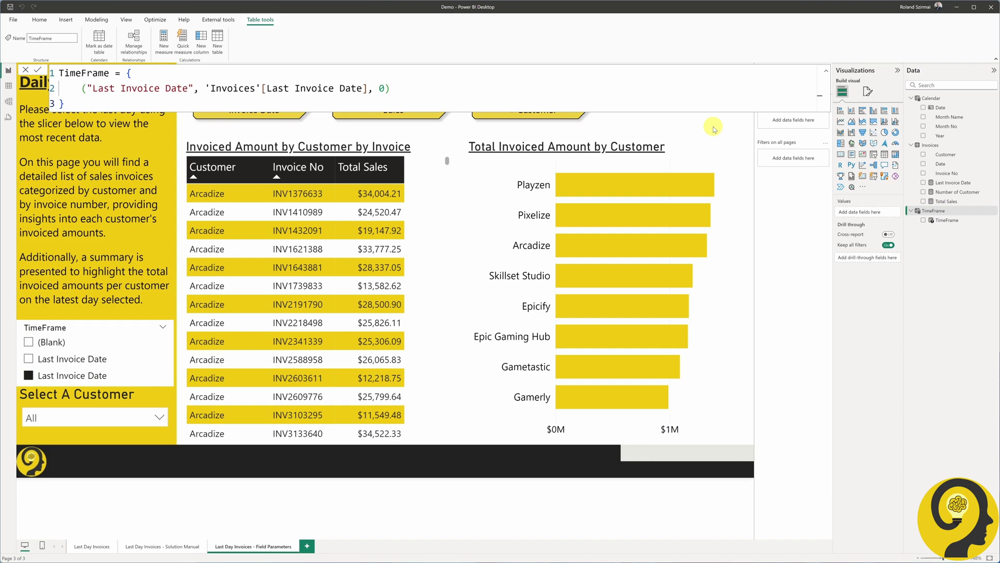
{"action": "left_click", "coordinate": [9, 84]}
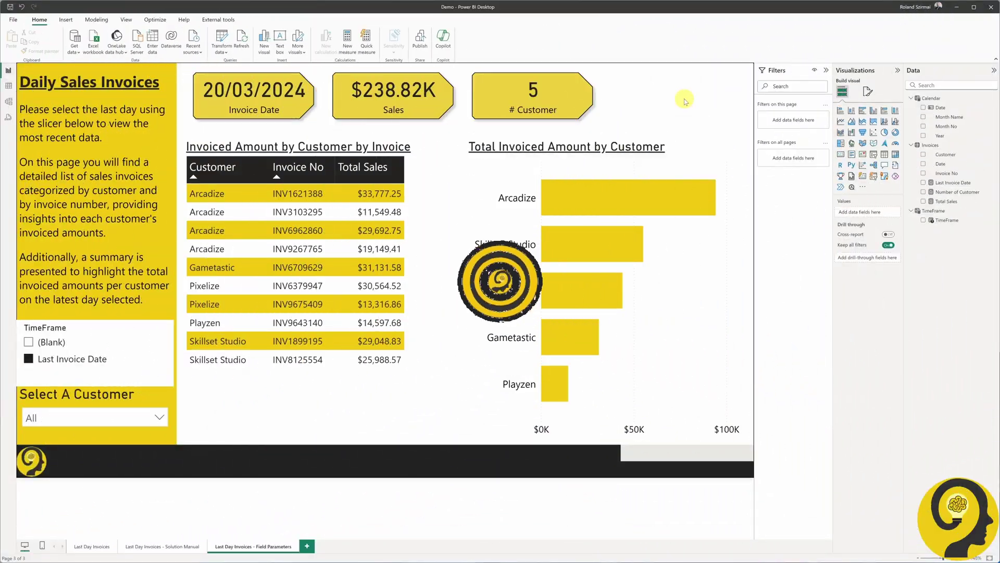
- Refresh the data and tick Last Invoice Date in the TimeFrame slicer to show 21/03/2024
{"action": "left_click", "coordinate": [242, 42]}
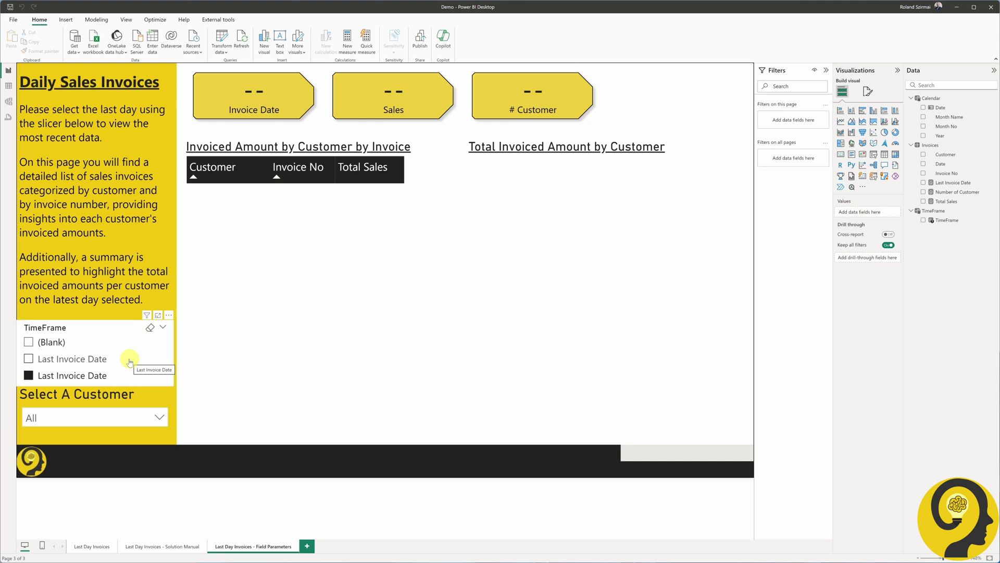
{"action": "left_click", "coordinate": [97, 359]}
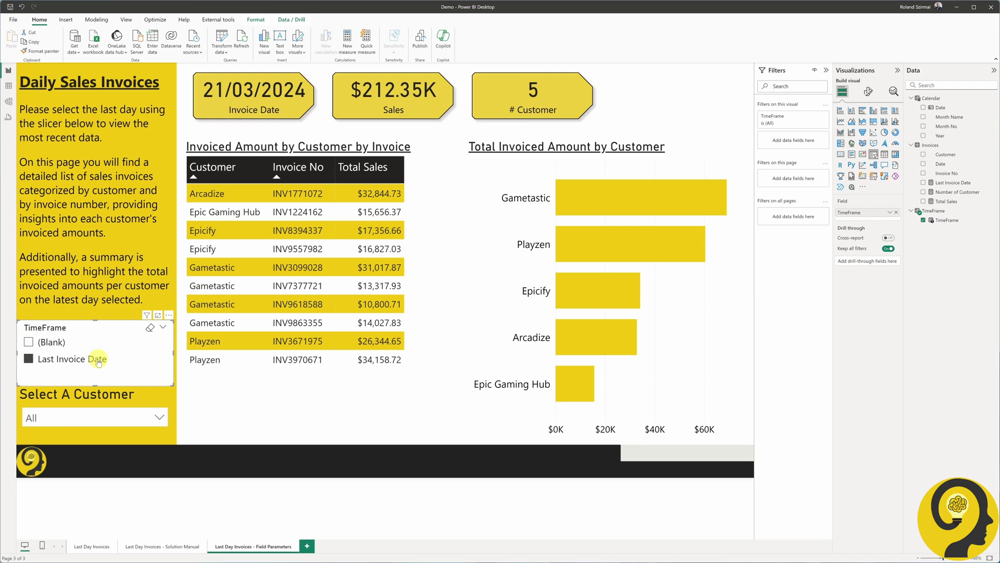
- Add a TimeFrame page filter using advanced filtering: contains 'Last'
{"action": "left_click", "coordinate": [728, 118]}
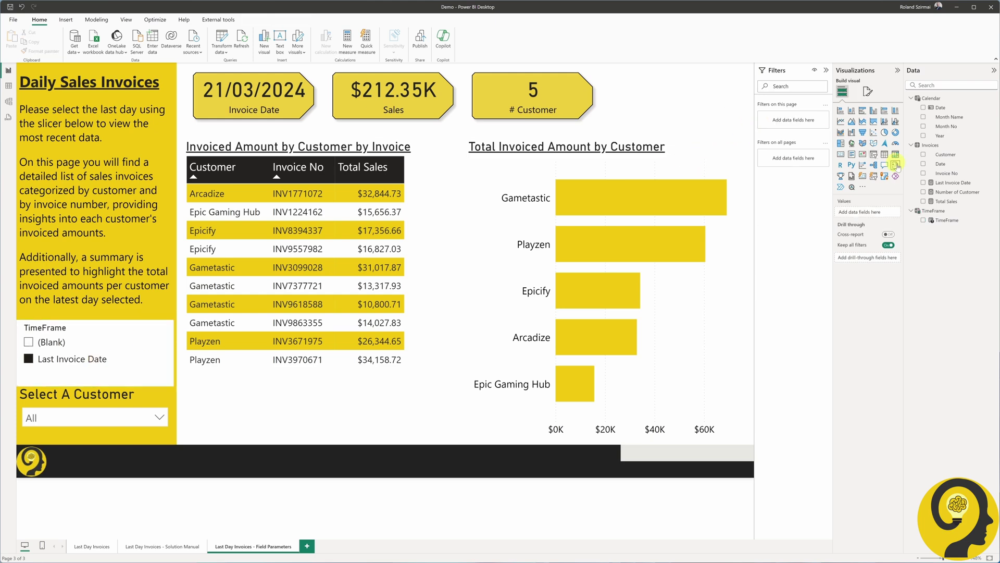
{"action": "left_click_drag", "start_coordinate": [954, 221], "coordinate": [793, 120]}
{"action": "left_click", "coordinate": [794, 143]}
{"action": "left_click", "coordinate": [777, 154]}
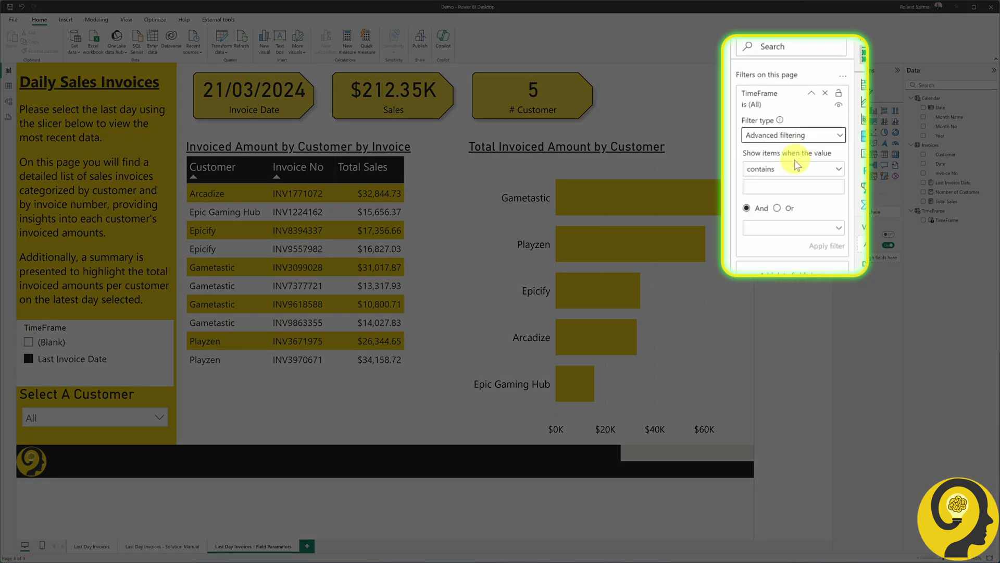
{"action": "type", "text": "Last"}
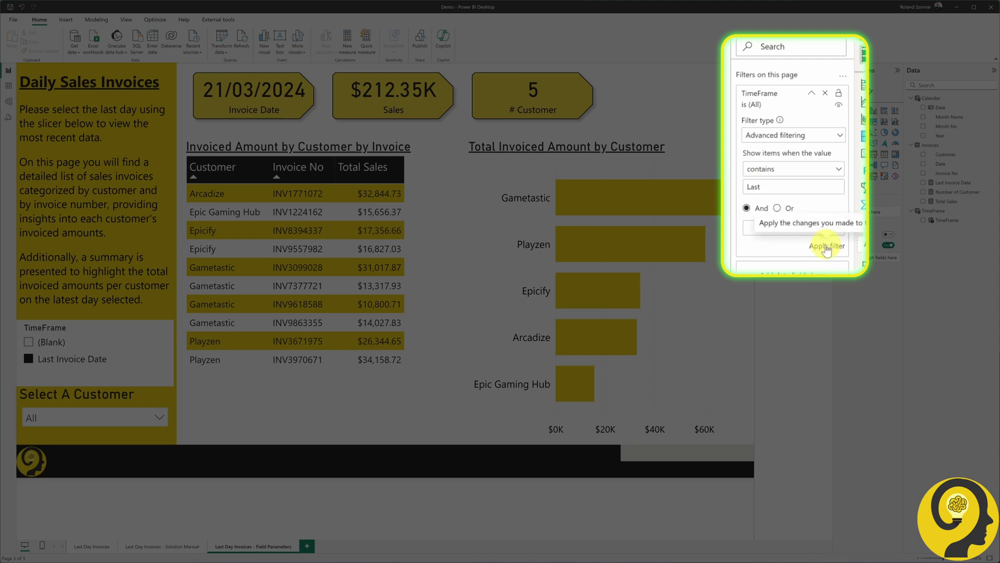
{"action": "left_click", "coordinate": [827, 246]}
- Remove the TimeFrame slicer from the page and show the External tools ribbon
{"action": "right_click", "coordinate": [166, 321]}
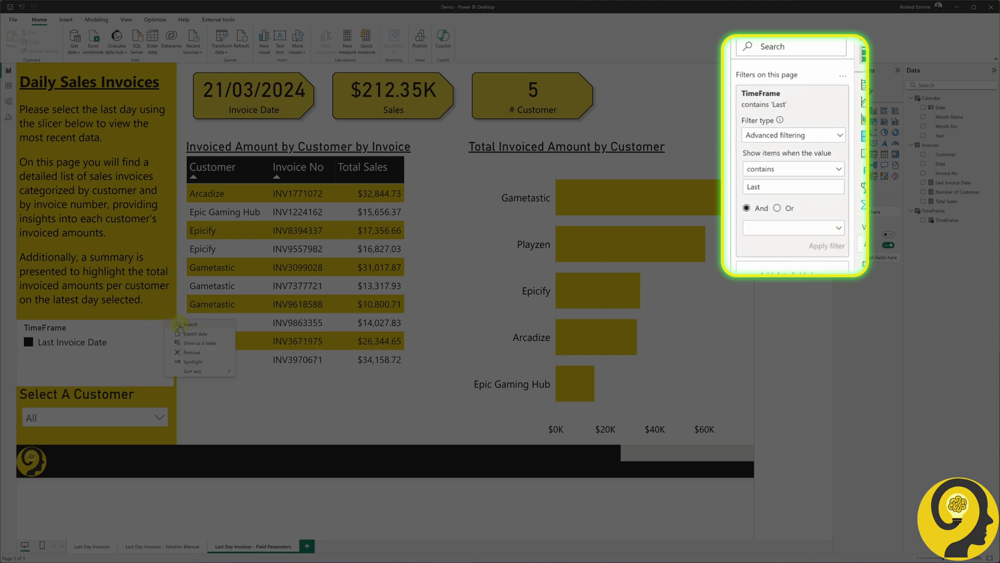
{"action": "left_click", "coordinate": [190, 352]}
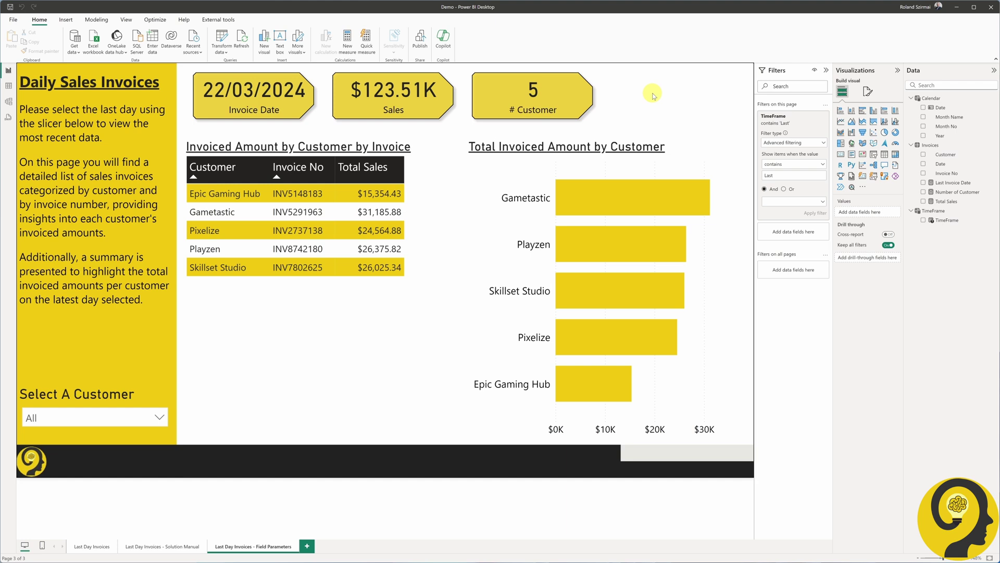
{"action": "left_click", "coordinate": [219, 20]}
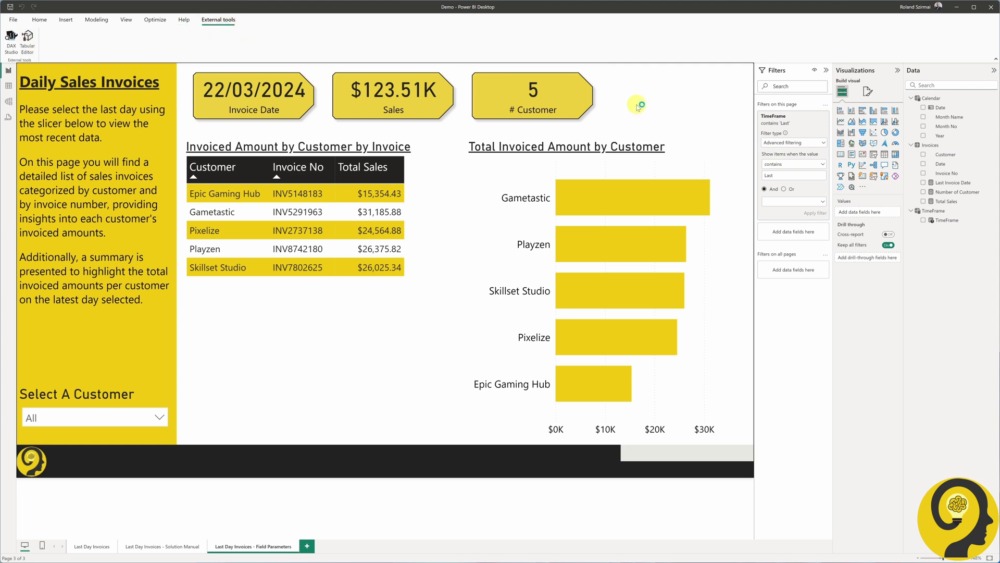
- Maximize Tabular Editor and select the TimeFrame column under Tables > TimeFrame
{"action": "left_click_drag", "start_coordinate": [554, 397], "coordinate": [833, 527]}
{"action": "left_click", "coordinate": [527, 138]}
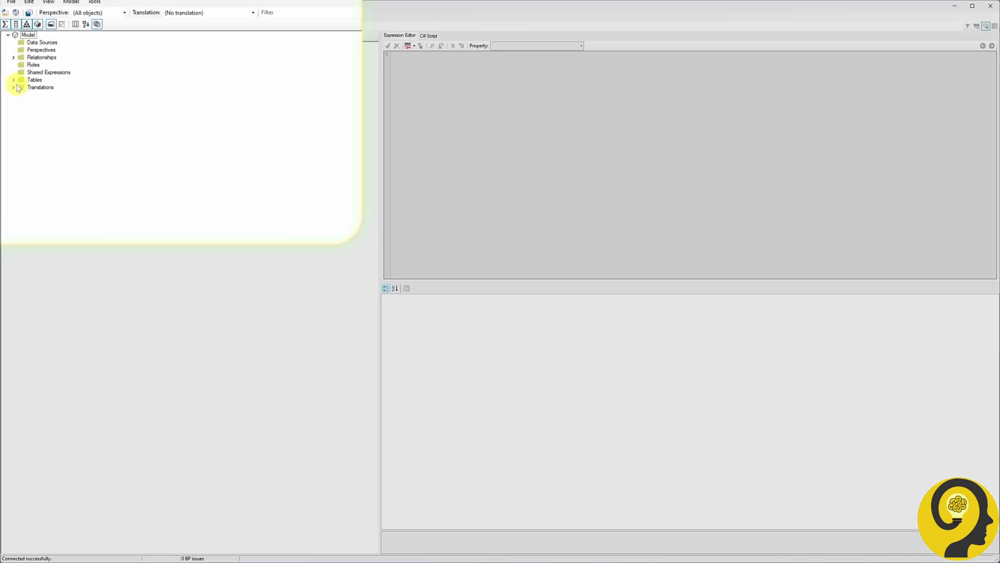
{"action": "left_click", "coordinate": [11, 83]}
{"action": "left_click", "coordinate": [16, 101]}
{"action": "left_click", "coordinate": [42, 108]}
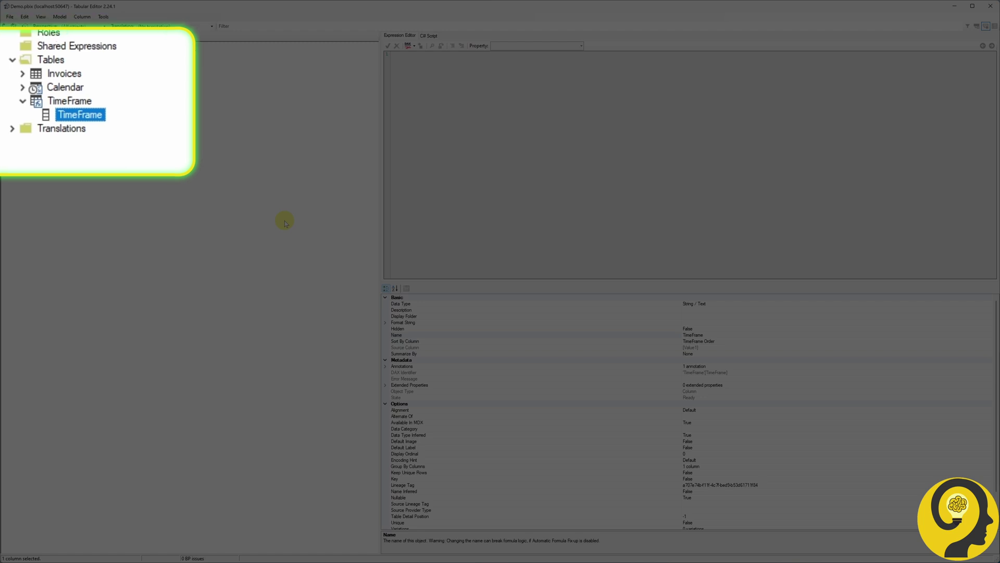
{"action": "scroll", "coordinate": [509, 339], "scroll_direction": "down", "scroll_amount": 2}
- Clear TimeFrame Fields from the column's Group By Columns, save to the model, and close Tabular Editor
{"action": "left_click", "coordinate": [423, 428]}
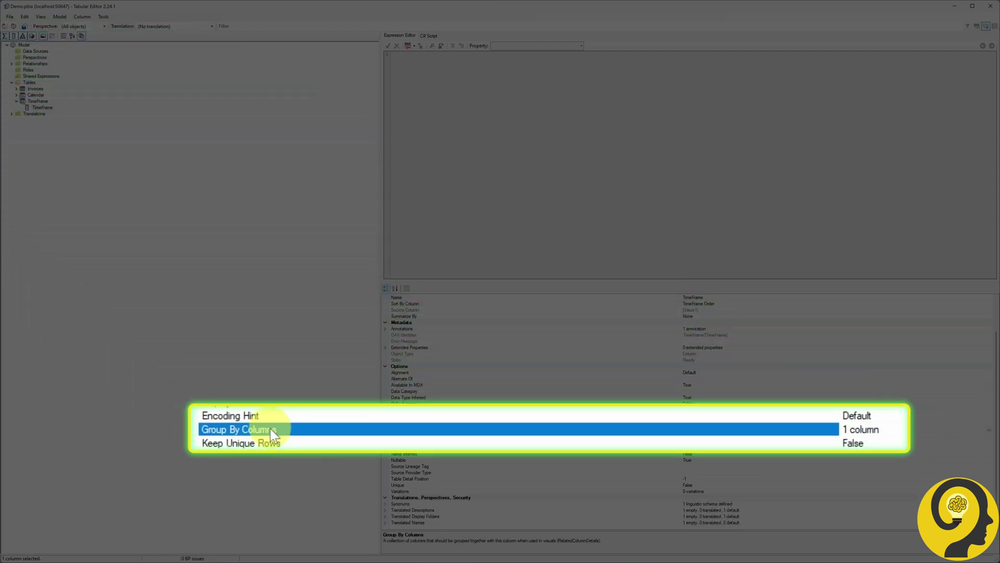
{"action": "left_click", "coordinate": [988, 430]}
{"action": "left_click", "coordinate": [604, 364]}
{"action": "left_click", "coordinate": [733, 386]}
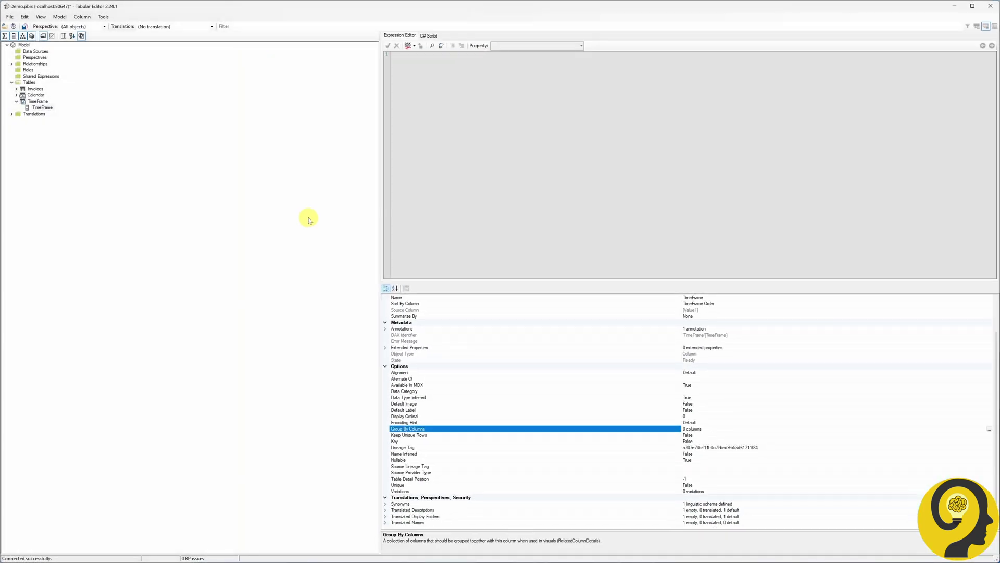
{"action": "left_click", "coordinate": [24, 26]}
{"action": "left_click", "coordinate": [990, 6]}
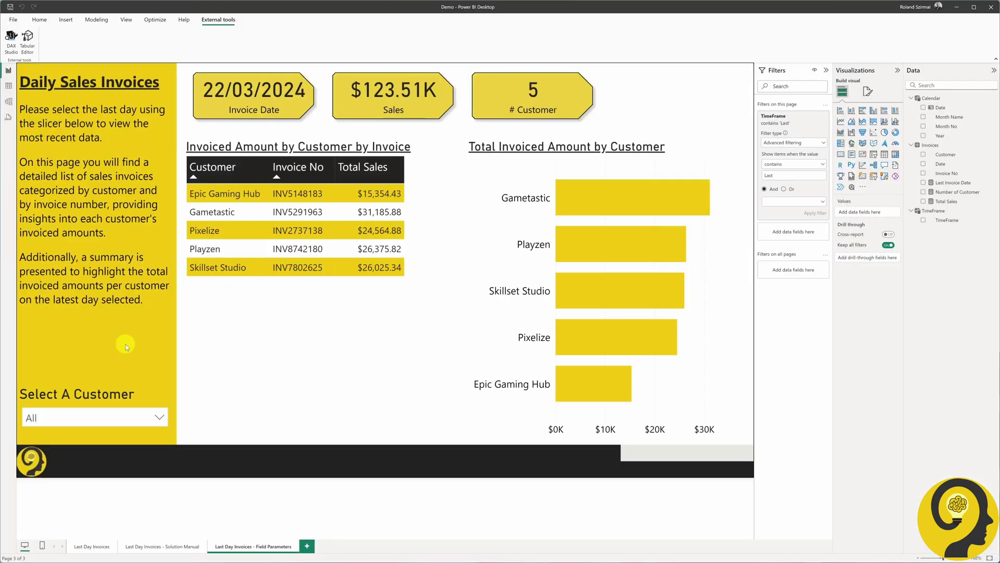